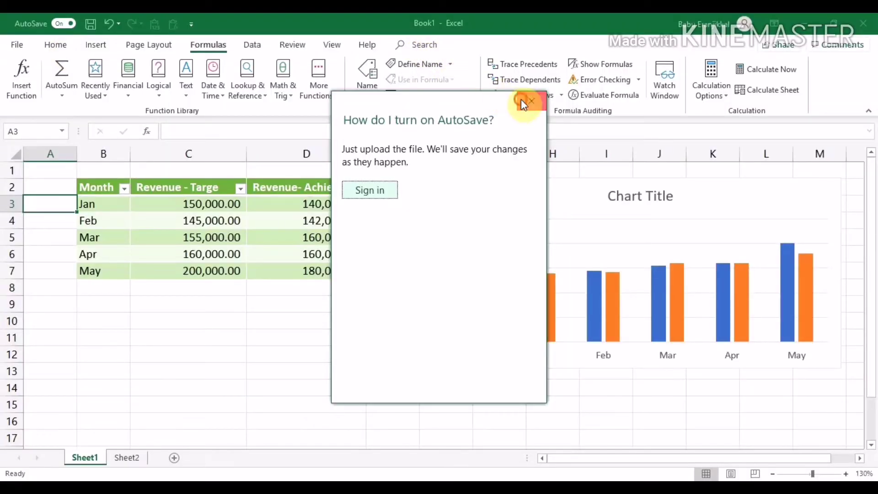
# Step: Dismiss the AutoSave prompt and switch the ribbon to the Home tab
pyautogui.click(522, 100)
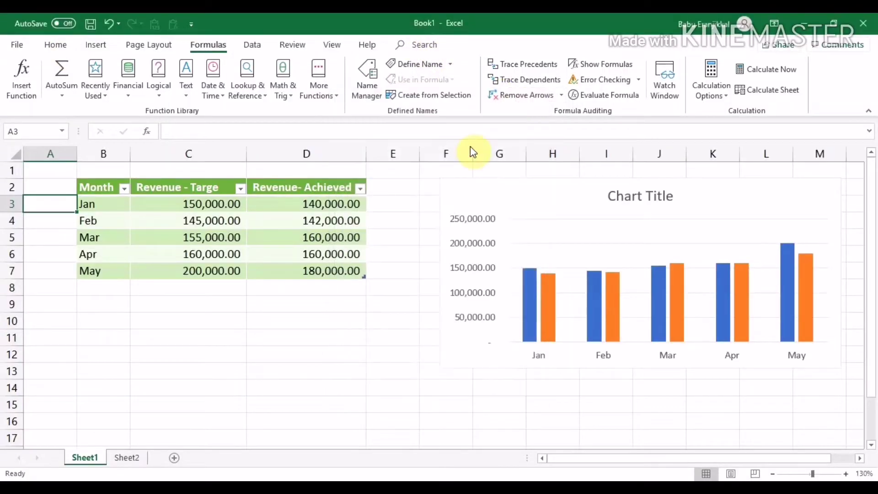
pyautogui.click(48, 50)
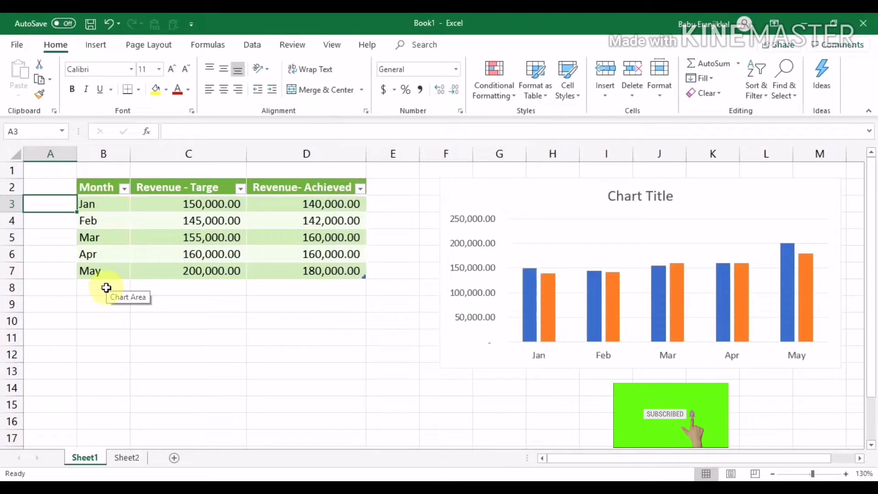
# Step: Add a Jun row below May with 175,000 target and 174,000 achieved revenue
pyautogui.click(106, 287)
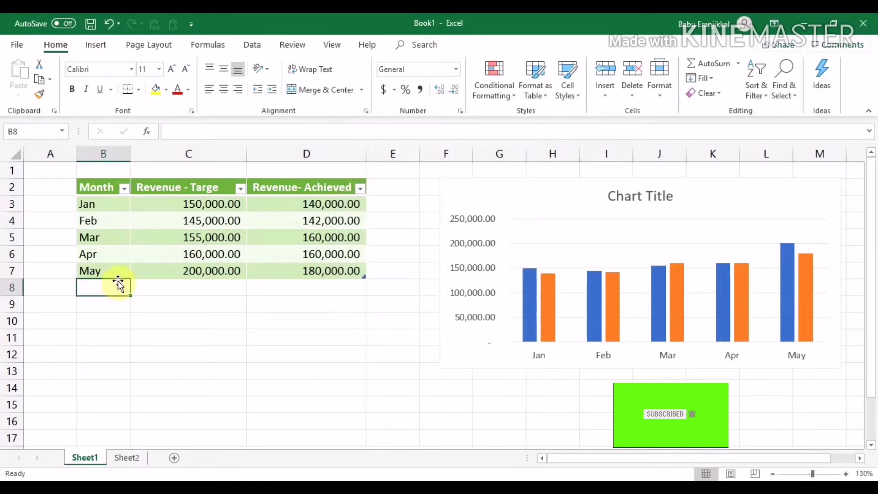
pyautogui.write('Jun')
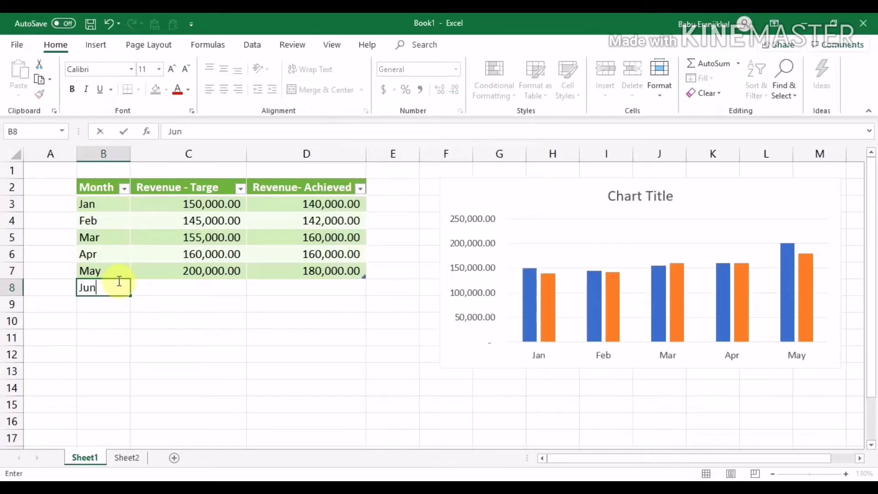
pyautogui.press('Tab')
pyautogui.write('17')
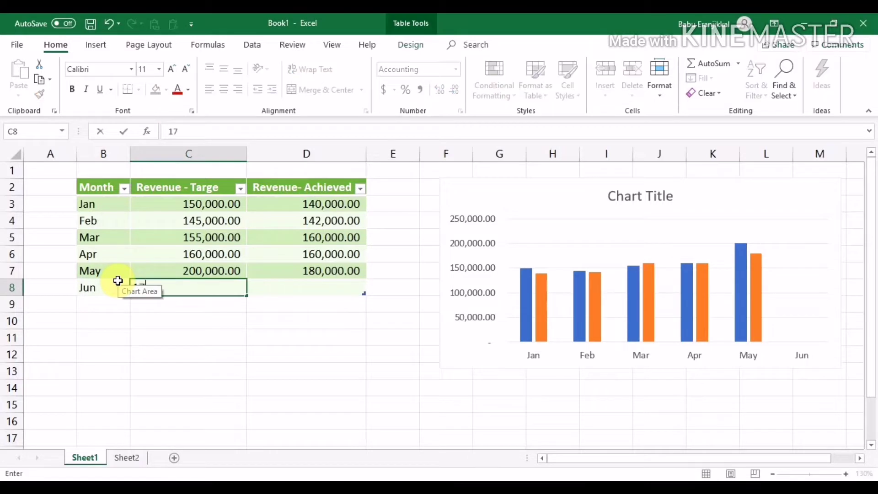
pyautogui.write('5000')
pyautogui.press('Tab')
pyautogui.write('174000')
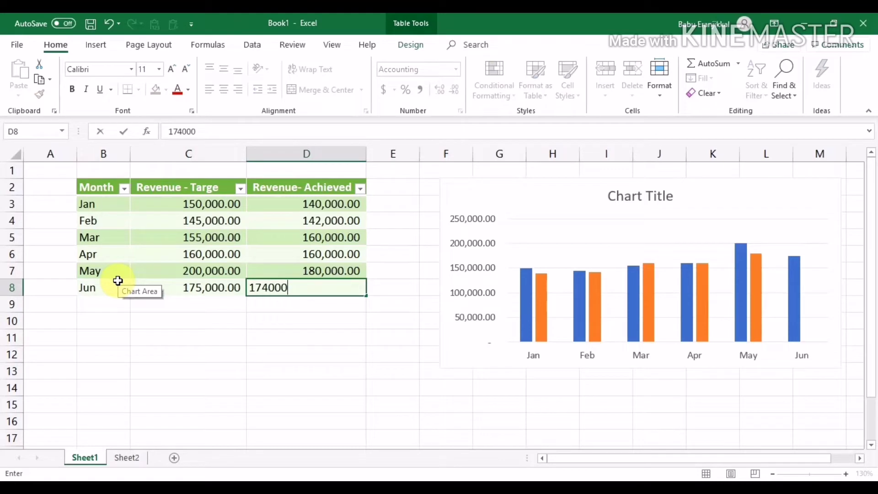
pyautogui.press('Return')
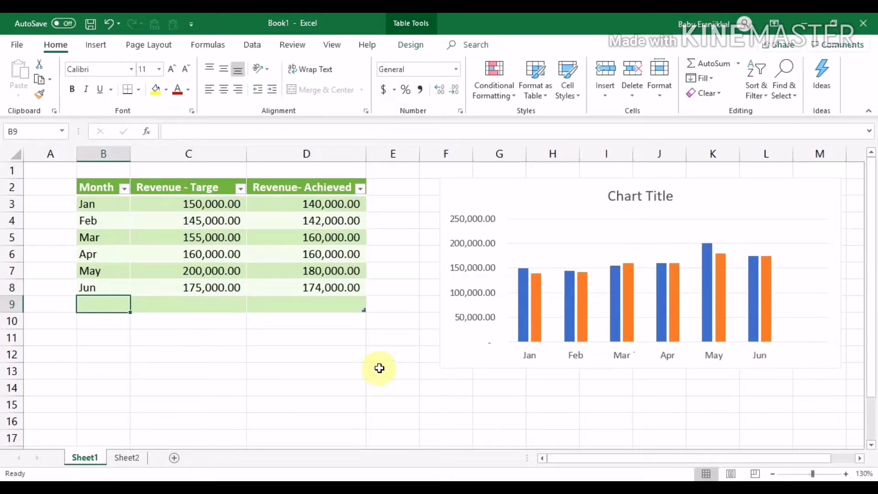
# Step: Add a jul row with 185,000 target and 190,000 achieved revenue
pyautogui.write('j')
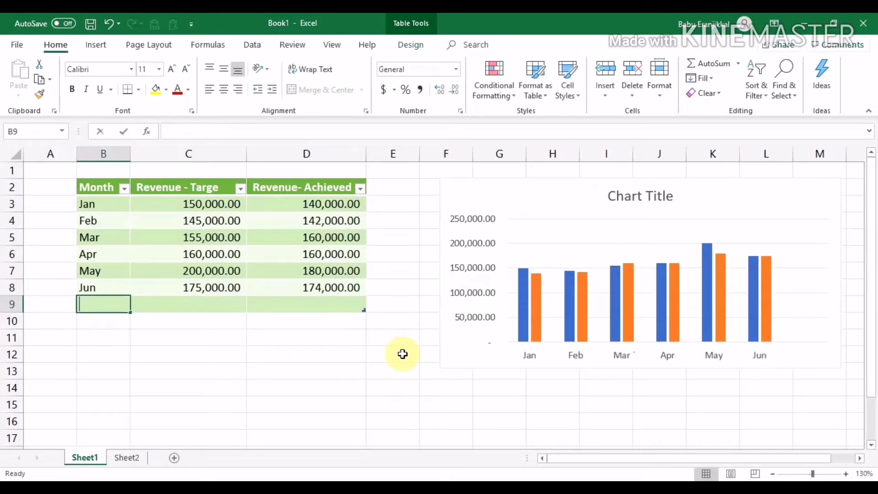
pyautogui.write('unl')
pyautogui.press('Tab')
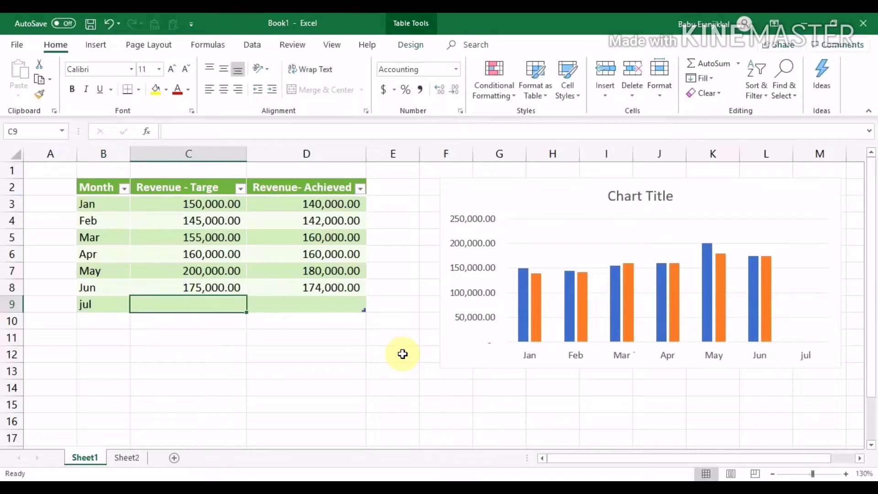
pyautogui.write('174,')
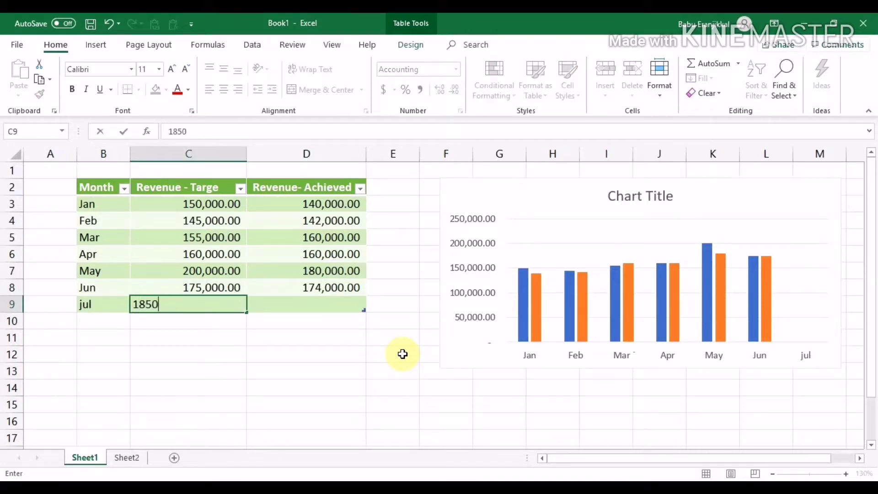
pyautogui.write('00')
pyautogui.press('Tab')
pyautogui.write('19')
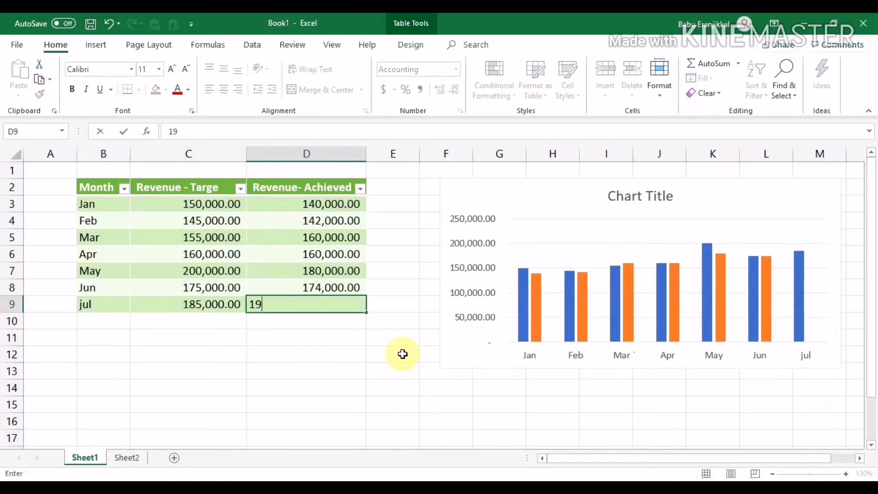
pyautogui.write('0000')
pyautogui.press('Tab')
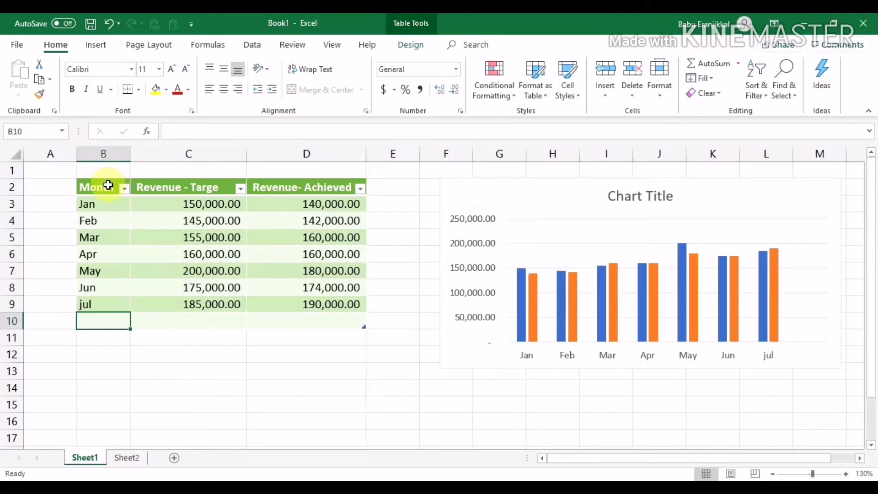
# Step: Select the revenue table B2:D10 on Sheet1, then go to Sheet2
pyautogui.moveTo(108, 185); pyautogui.dragTo(322, 315)
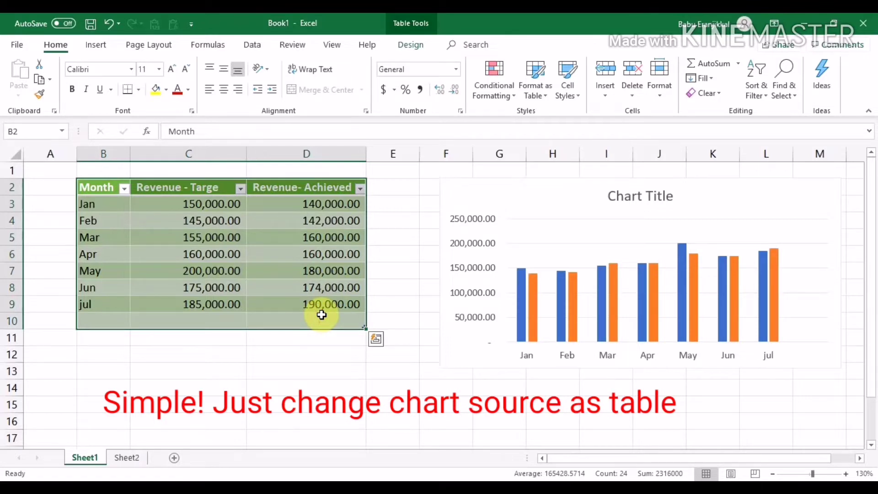
pyautogui.click(129, 457)
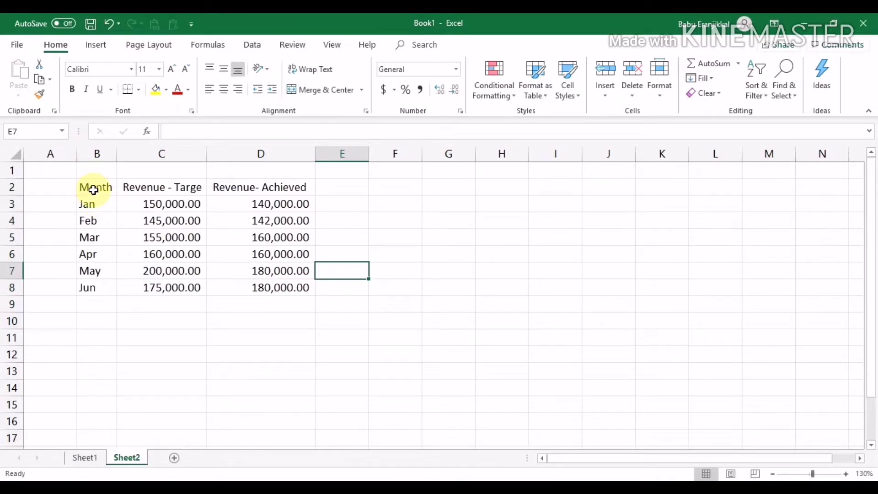
# Step: Format B2:D8 on Sheet2 as a blue Medium-style table with headers
pyautogui.moveTo(94, 189); pyautogui.dragTo(261, 284)
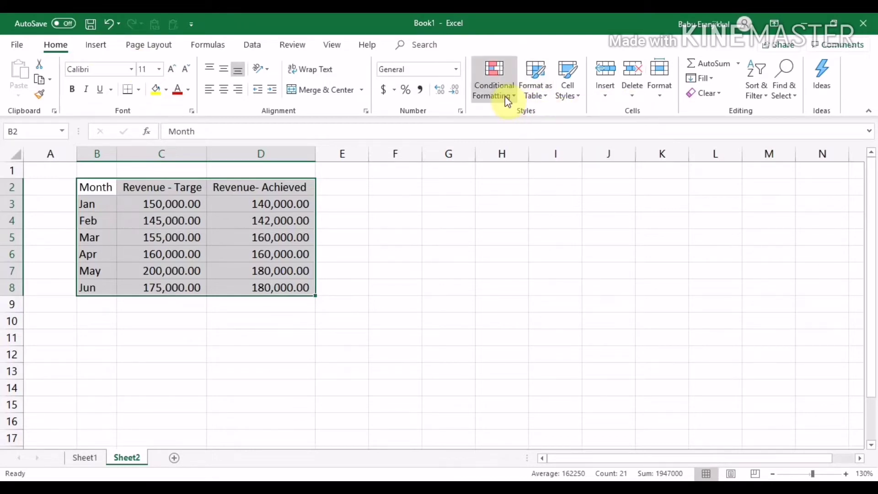
pyautogui.click(543, 96)
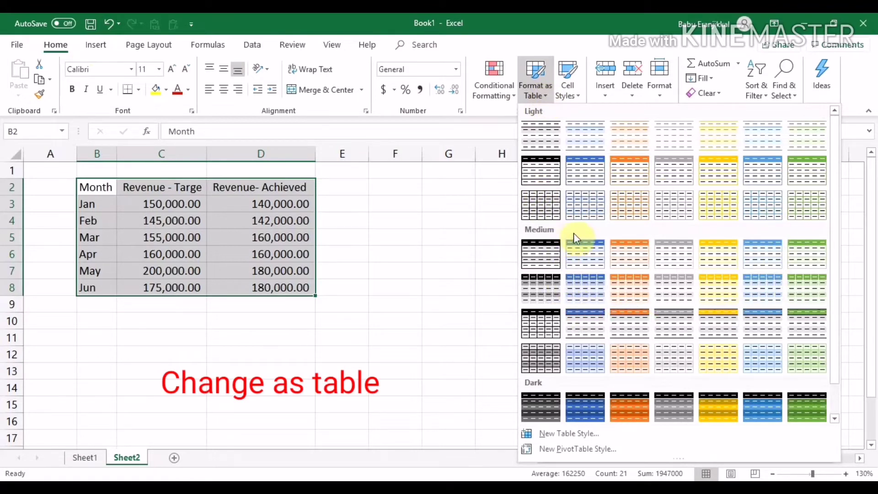
pyautogui.click(575, 247)
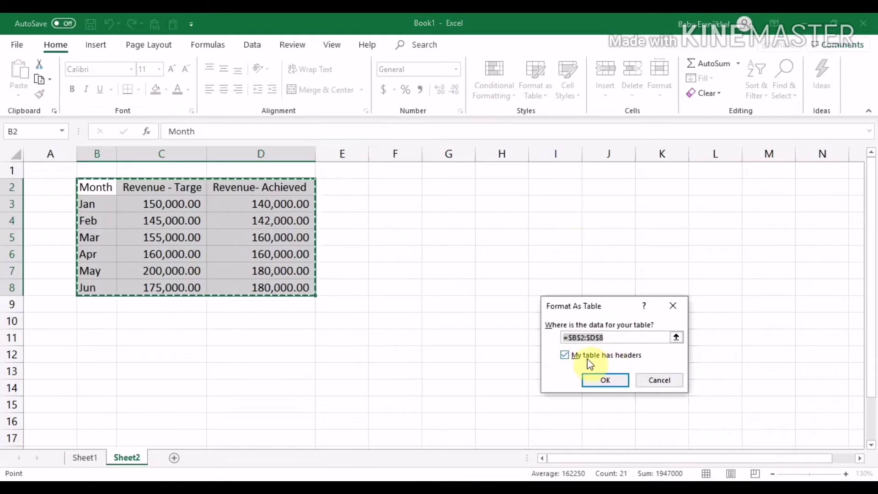
pyautogui.click(606, 382)
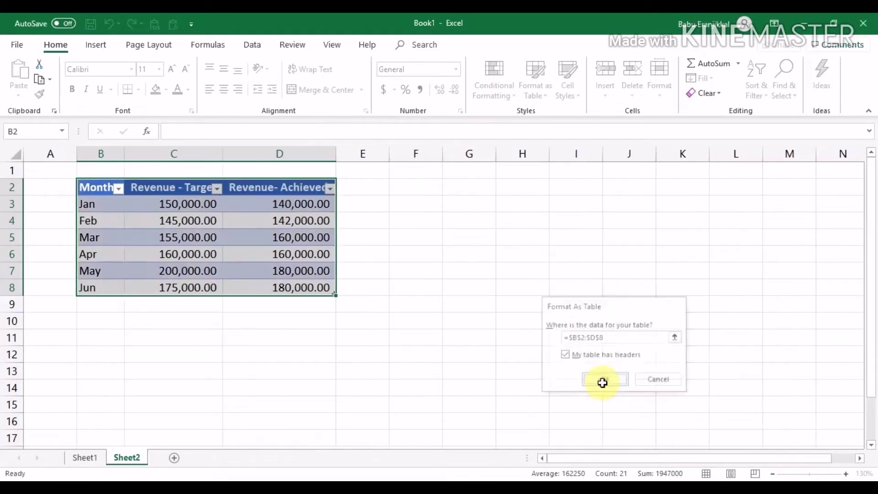
# Step: Insert a clustered column chart of the revenue table and move it to the table's right
pyautogui.click(100, 187)
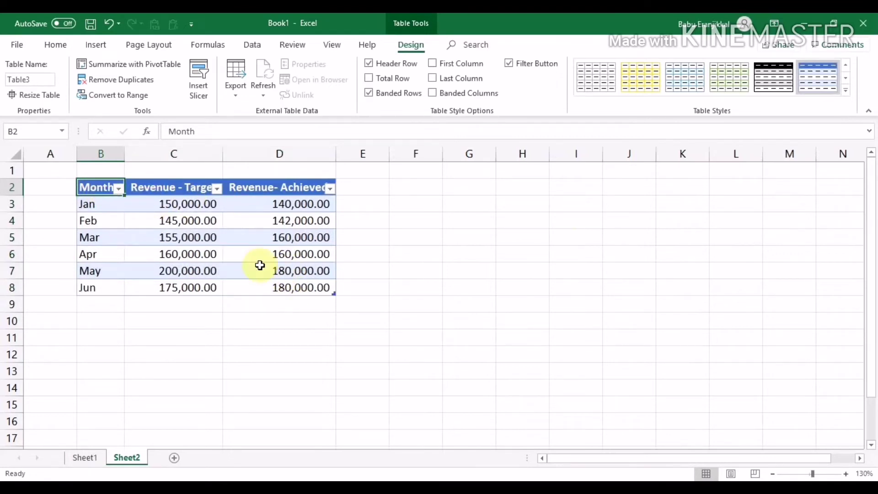
pyautogui.click(99, 45)
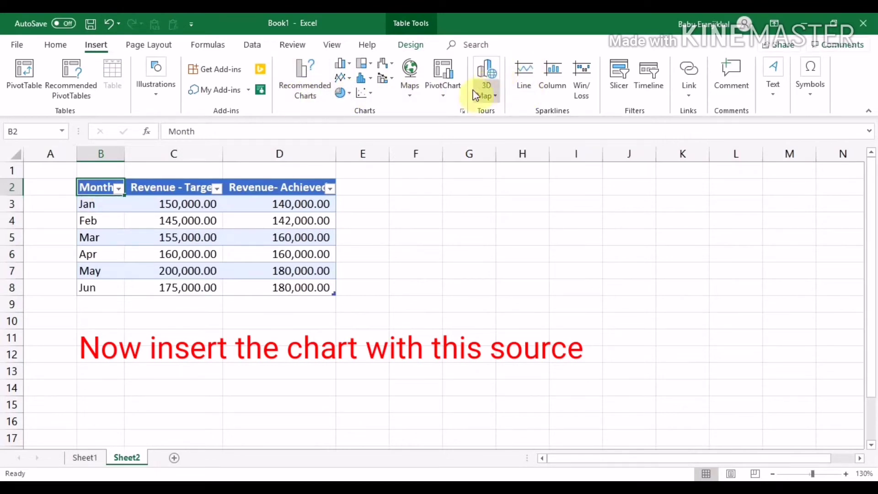
pyautogui.click(343, 63)
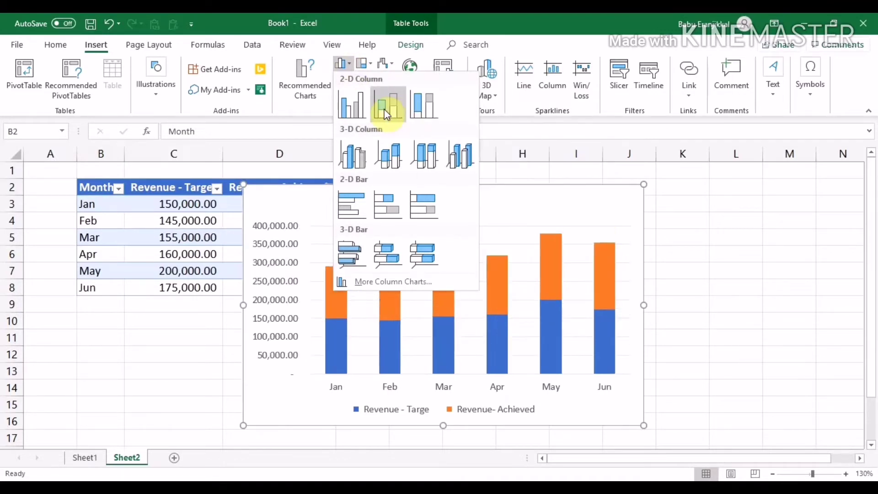
pyautogui.click(361, 108)
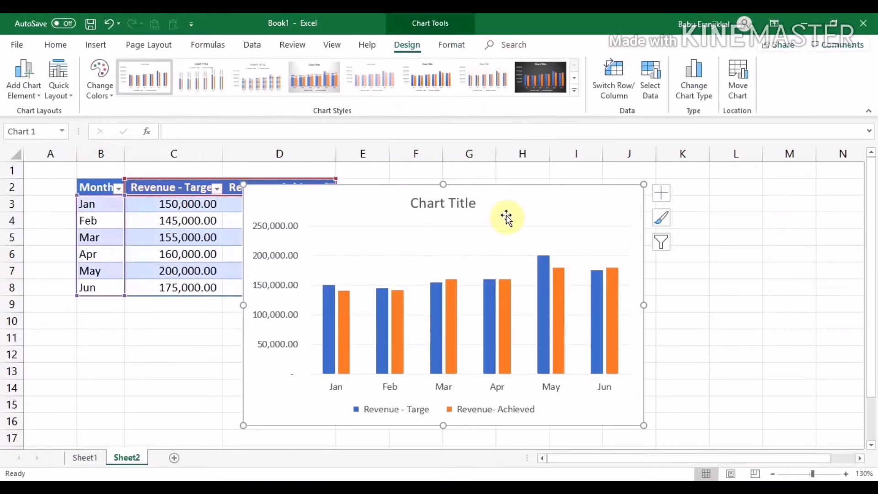
pyautogui.moveTo(507, 218); pyautogui.dragTo(655, 208)
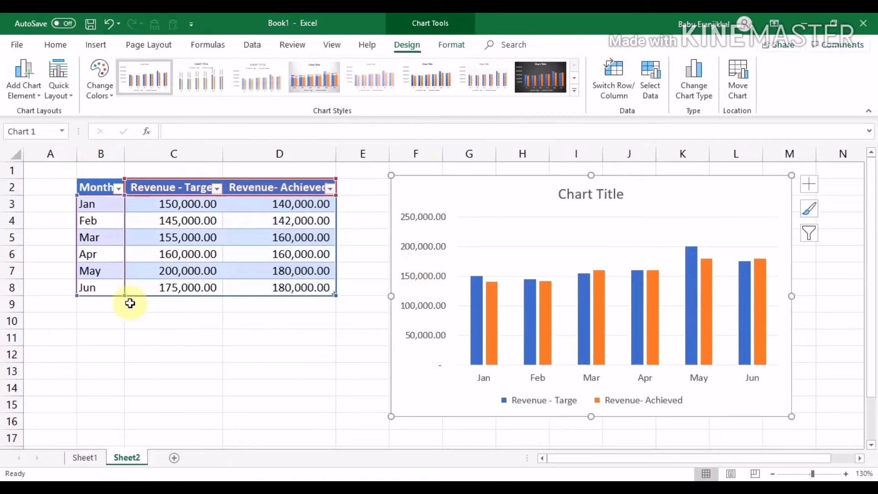
pyautogui.click(109, 302)
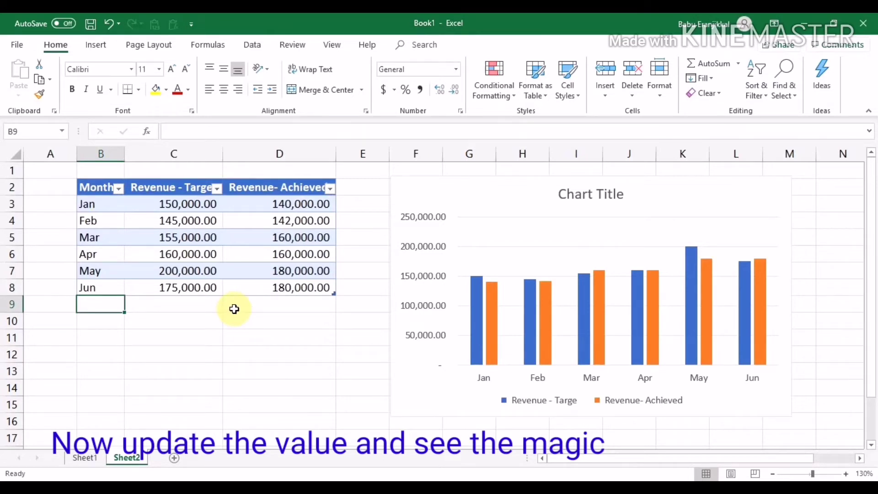
# Step: Add a Jul row in B9 with 150,000 target and 140,000 achieved
pyautogui.write('Jul')
pyautogui.press('Tab')
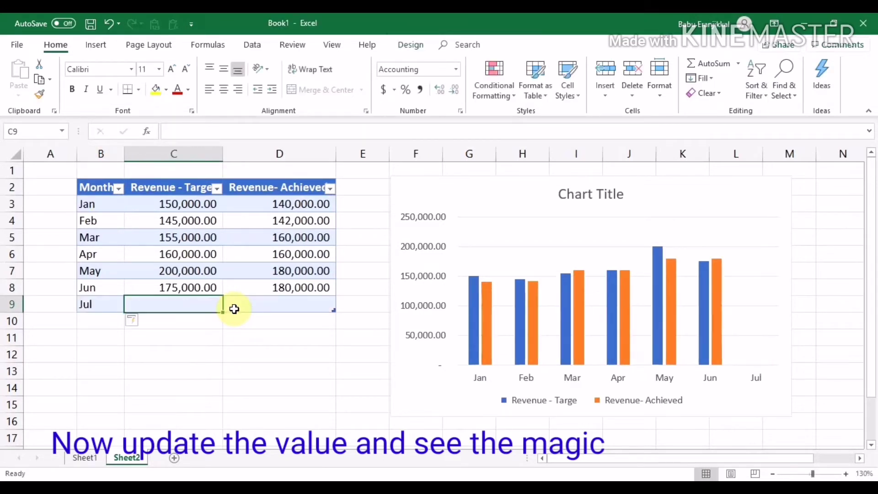
pyautogui.write('150000')
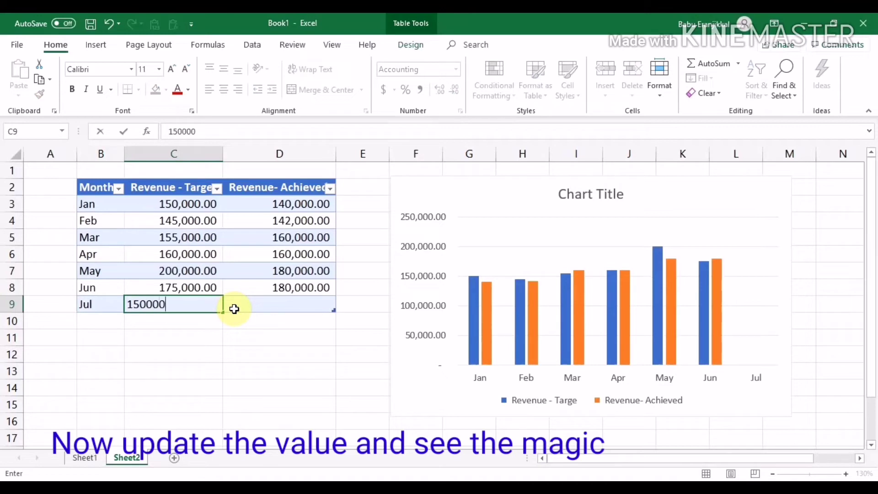
pyautogui.press('Tab')
pyautogui.write('14')
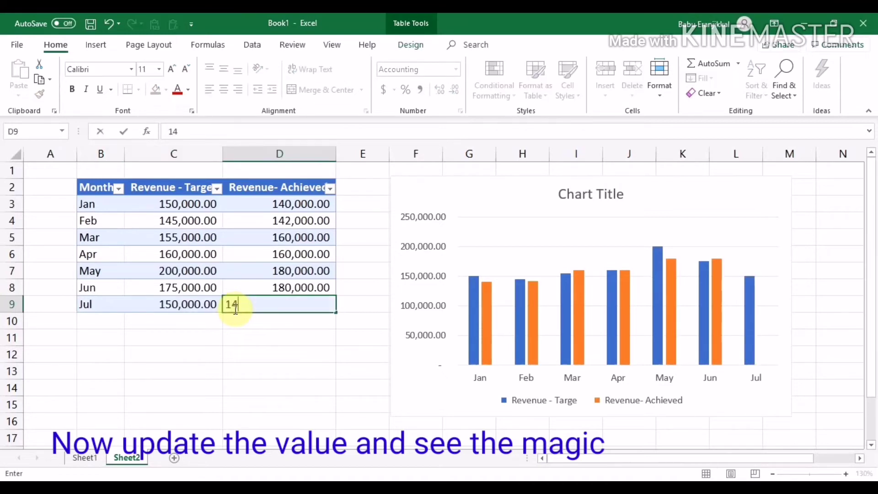
pyautogui.write('0000')
pyautogui.press('Return')
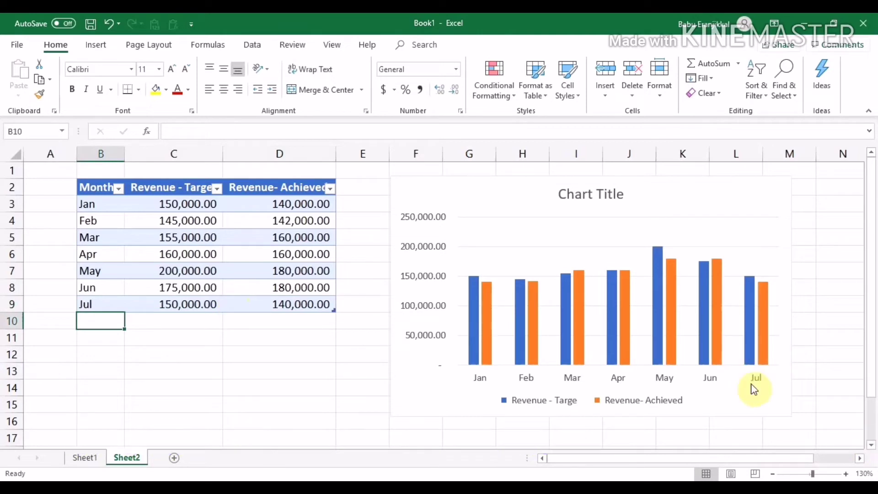
# Step: Check that the chart's Revenue- Achieved series now includes the Jul row
pyautogui.click(752, 381)
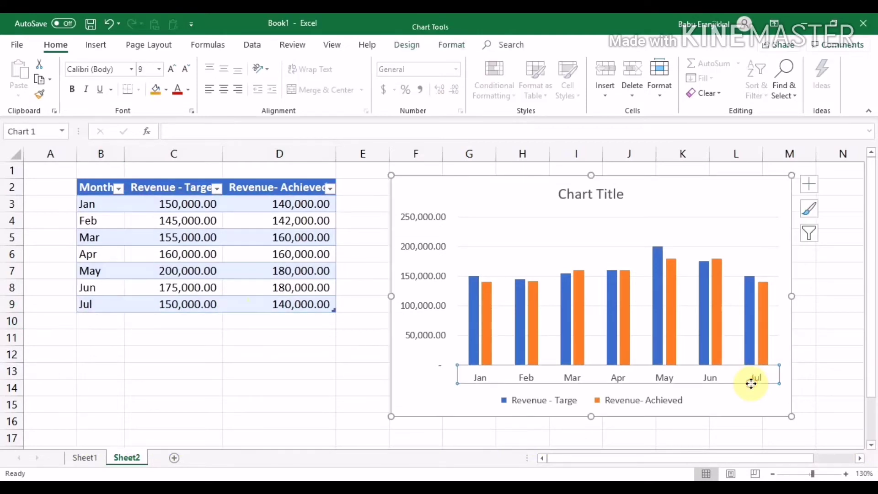
pyautogui.click(765, 323)
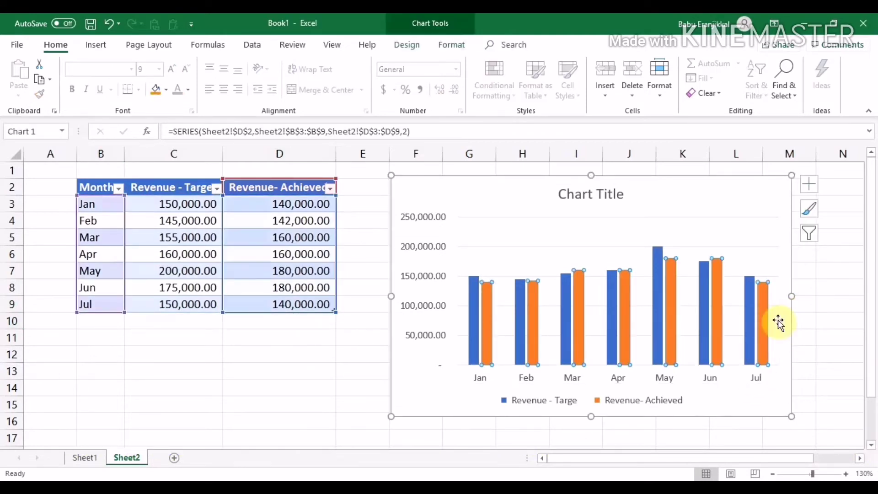
pyautogui.click(114, 318)
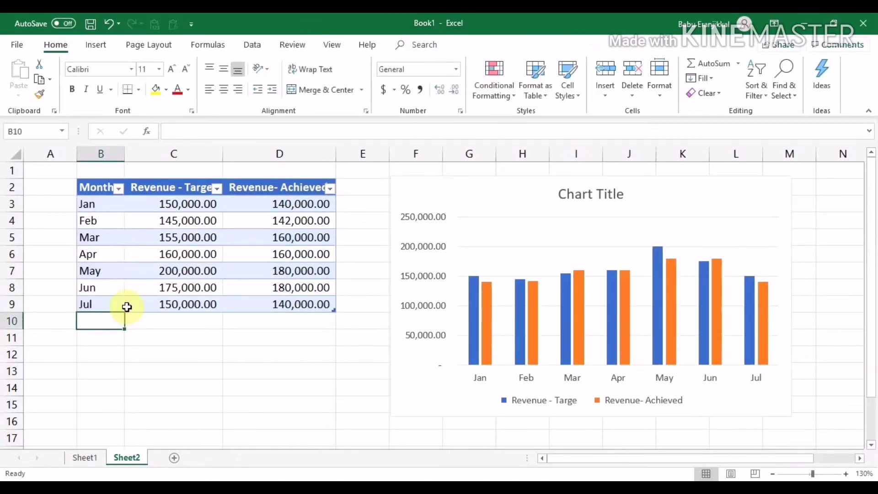
# Step: Enter an Aug row in B10 with 175,000 target and 150,000 achieved
pyautogui.write('Aug')
pyautogui.press('Tab')
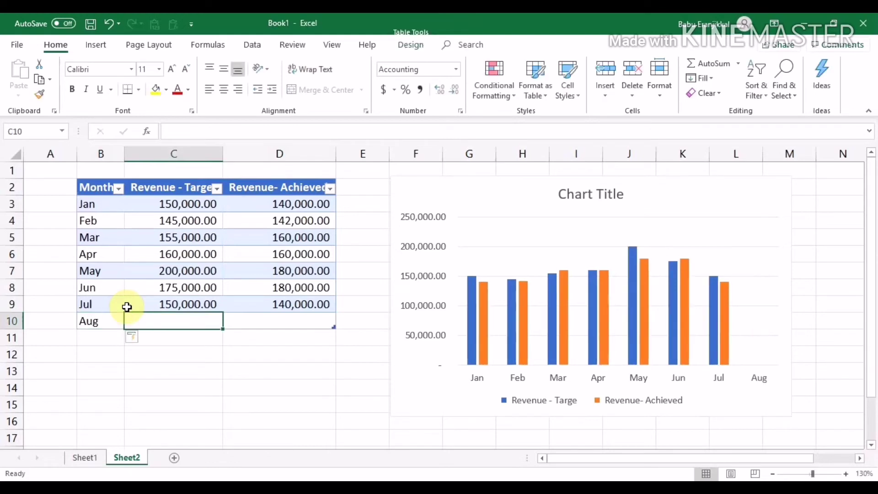
pyautogui.write('175000')
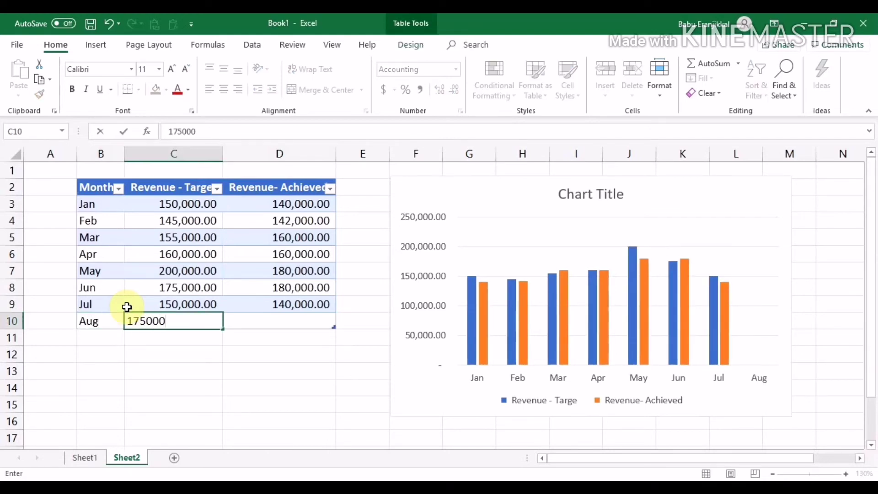
pyautogui.press('Tab')
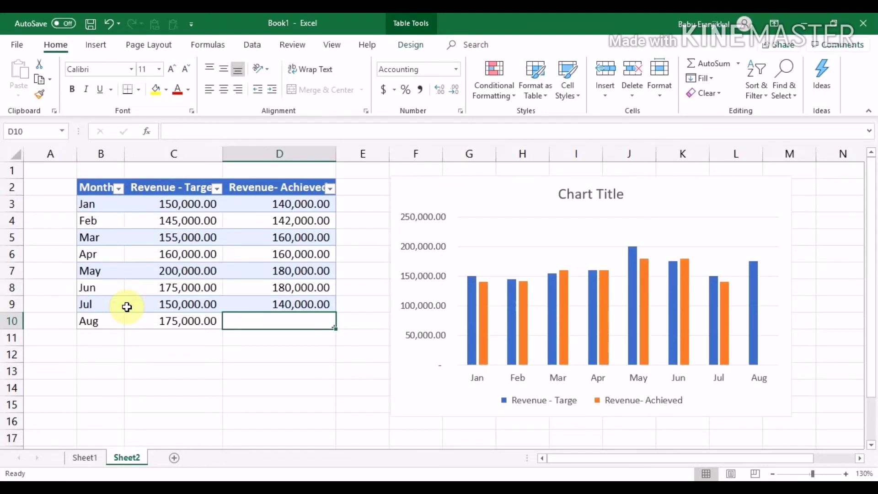
pyautogui.write('150000')
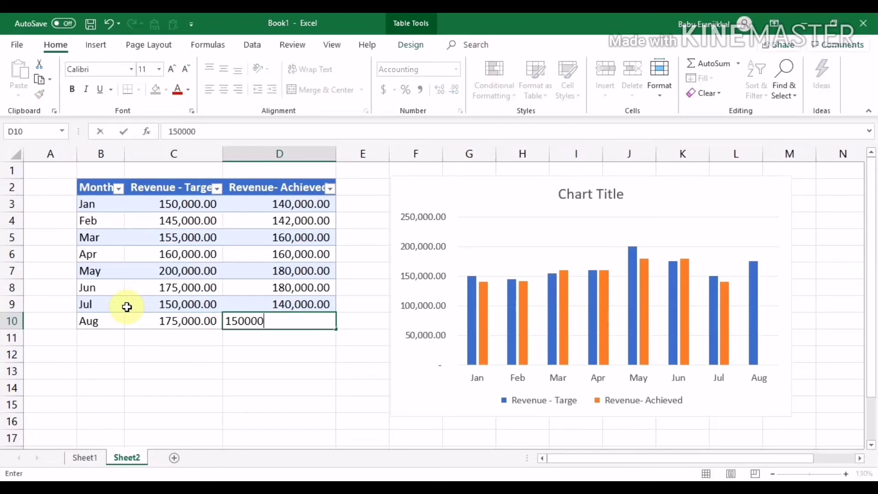
pyautogui.press('Return')
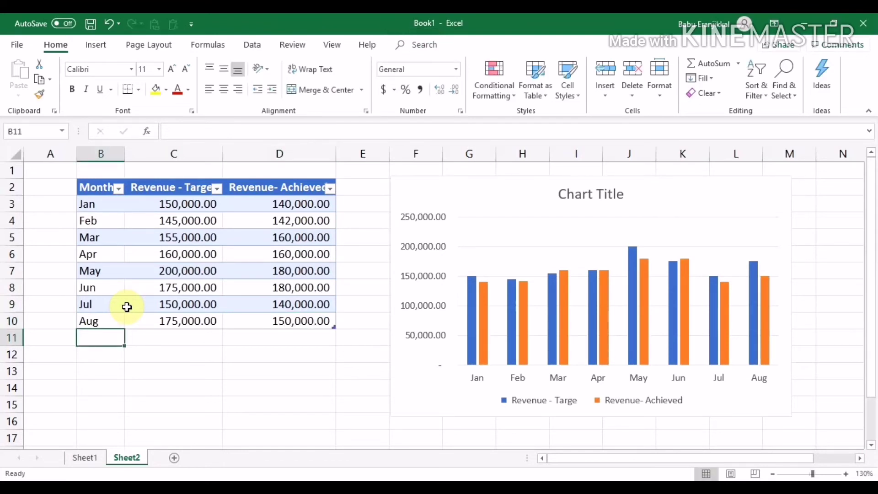